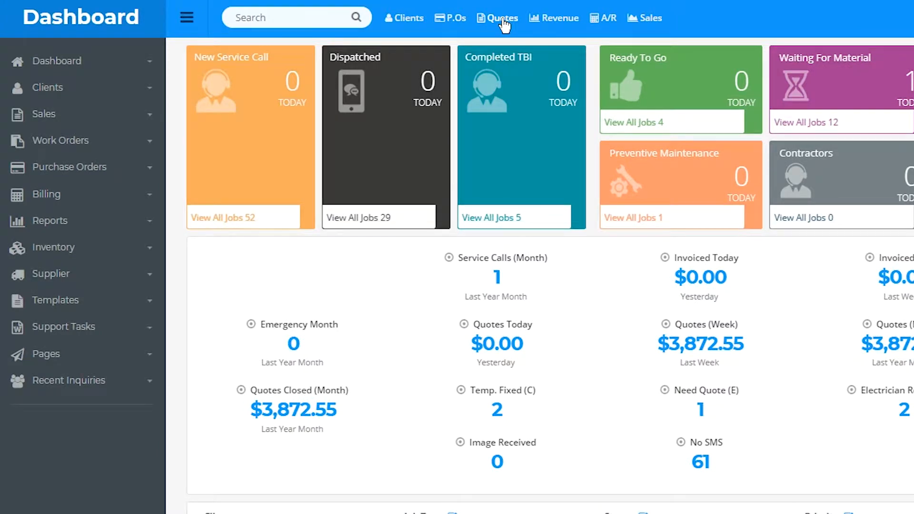
# Step: Open the list of quotations from the Sales area
pyautogui.click(504, 24)
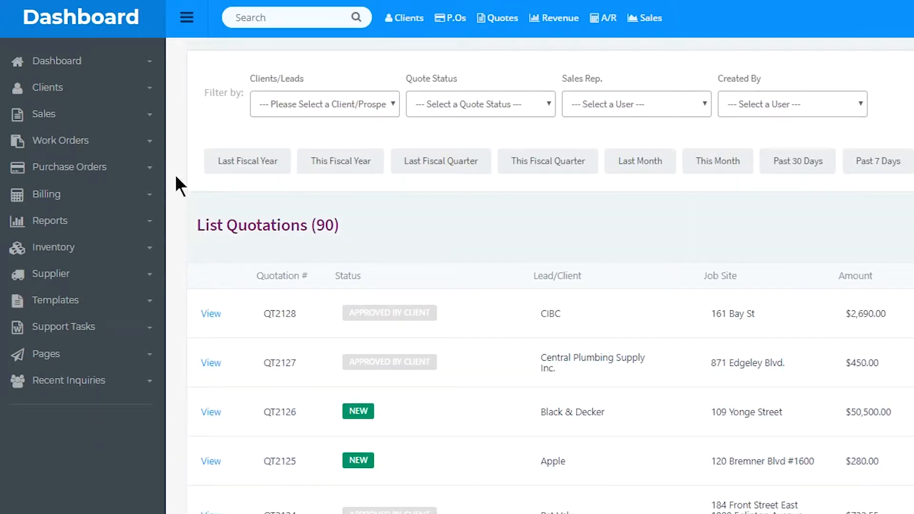
pyautogui.click(102, 126)
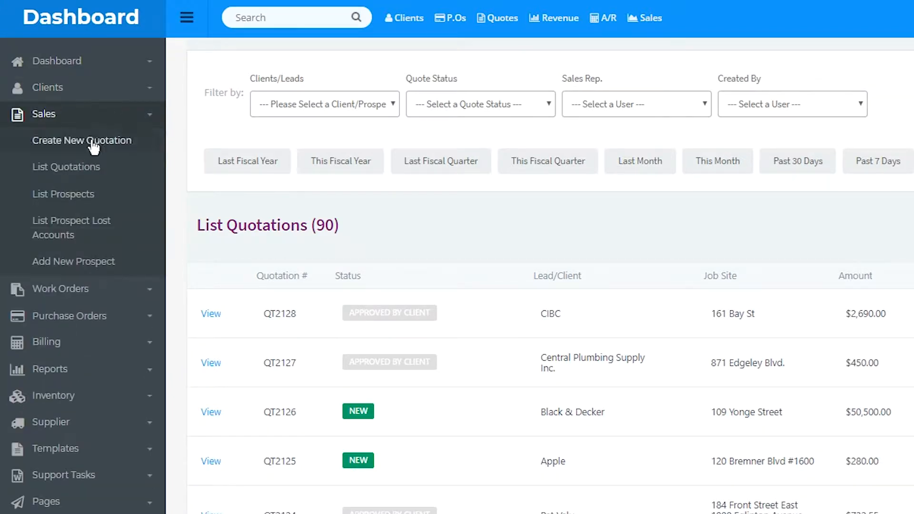
pyautogui.click(91, 174)
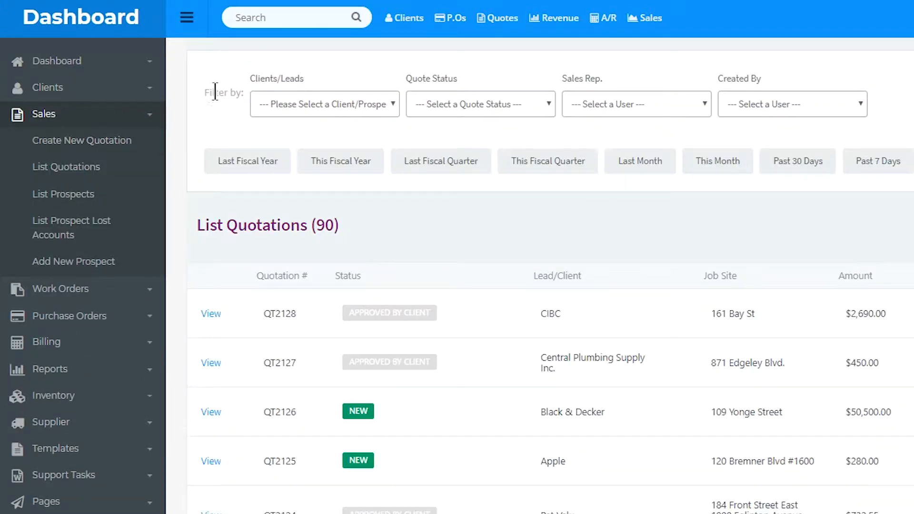
# Step: Search for quotation 2126 and open the details of the matching Black & Decker quote
pyautogui.click(283, 18)
pyautogui.write('2126')
pyautogui.press('Return')
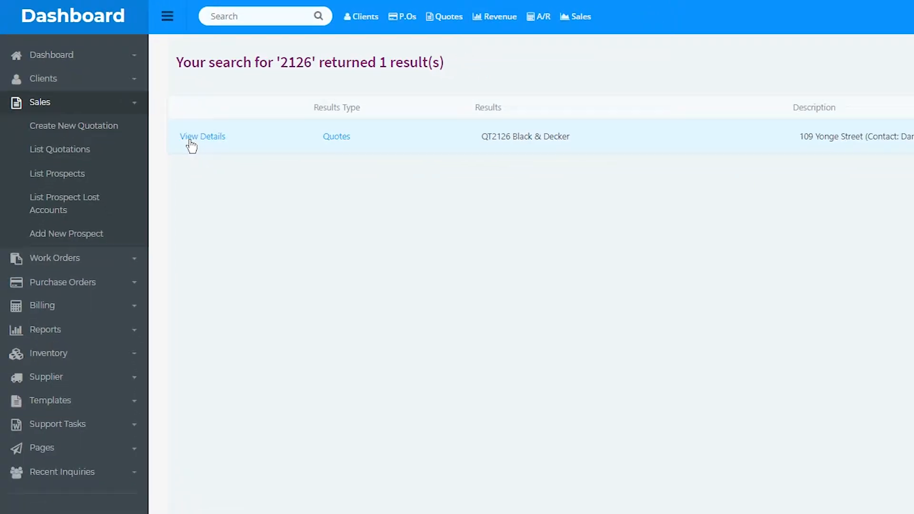
pyautogui.click(191, 138)
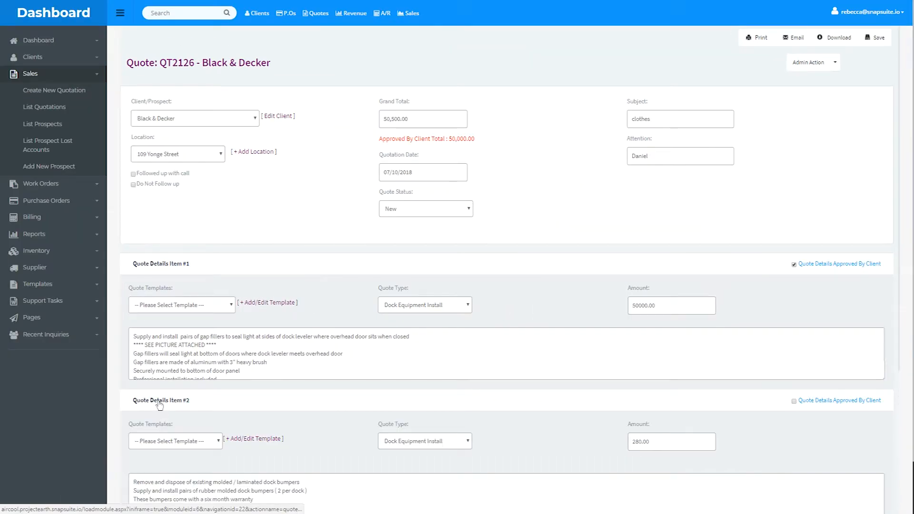
# Step: Mark Quote Details Item #2 as approved by the client
pyautogui.scroll(-5, 316, 370)
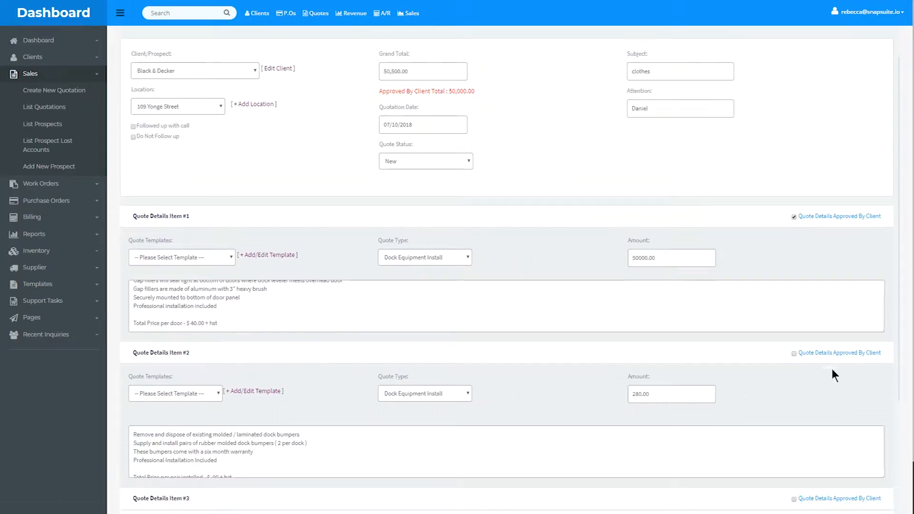
pyautogui.click(793, 354)
pyautogui.scroll(-3, 546, 146)
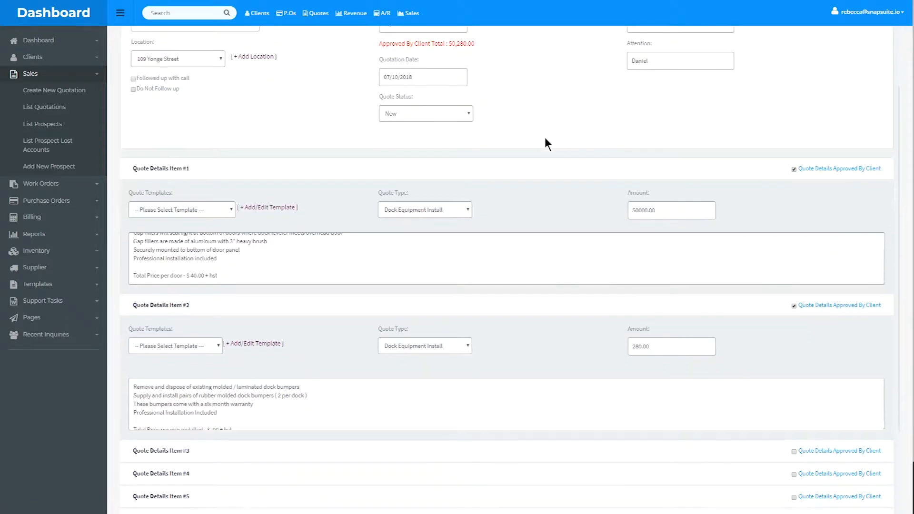
# Step: Create a work order from the approved Black & Decker quote
pyautogui.scroll(-2, 545, 138)
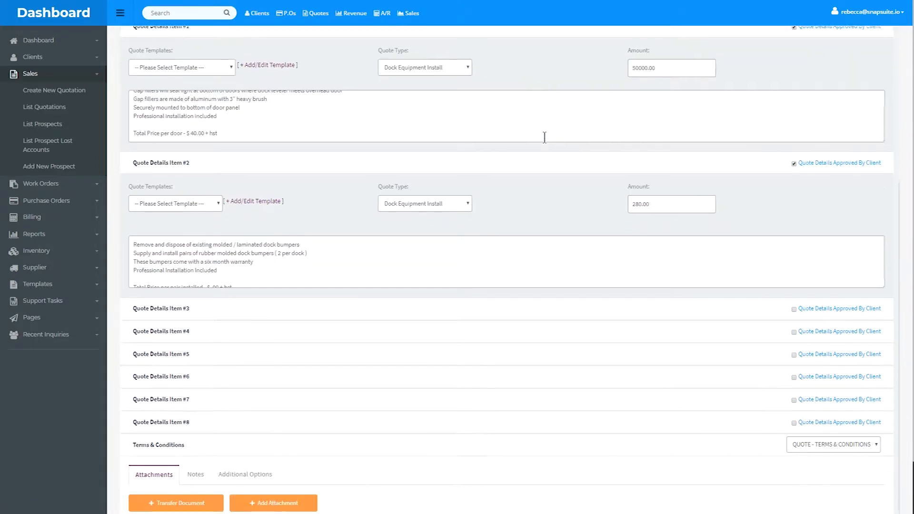
pyautogui.scroll(-1, 546, 138)
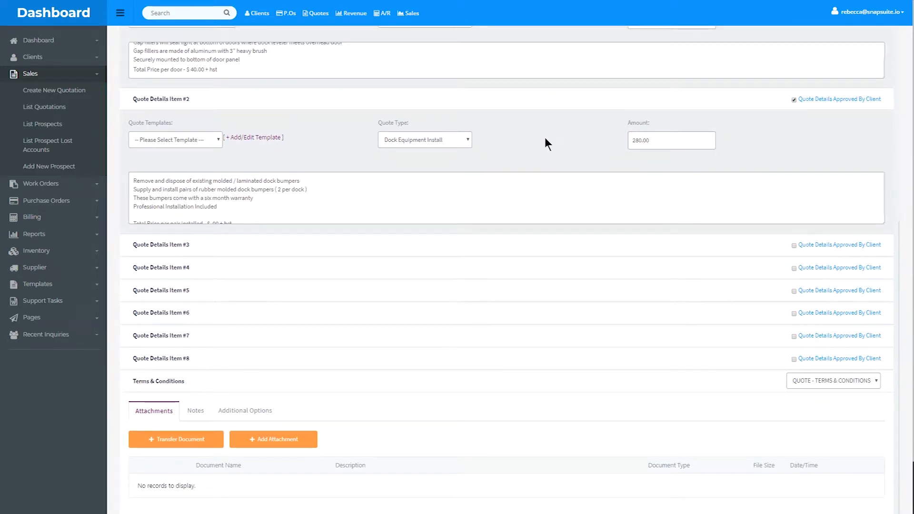
pyautogui.scroll(-1, 551, 219)
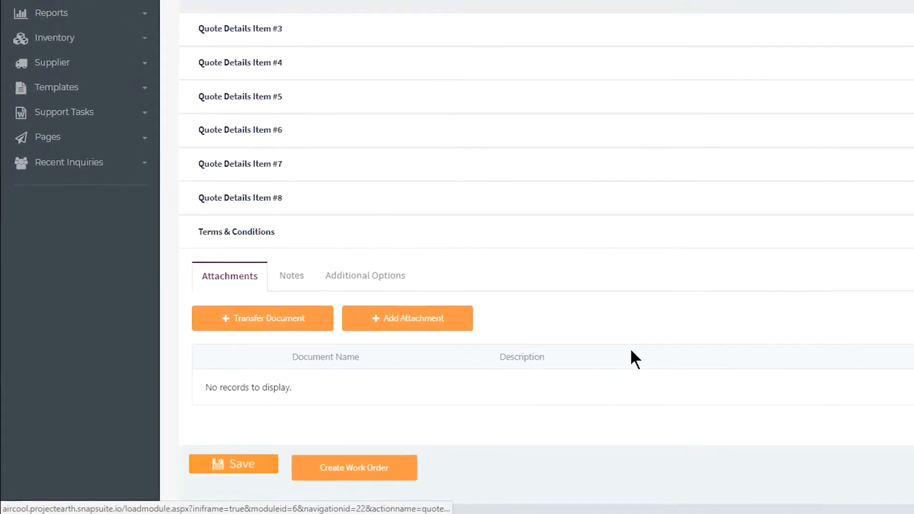
pyautogui.click(388, 467)
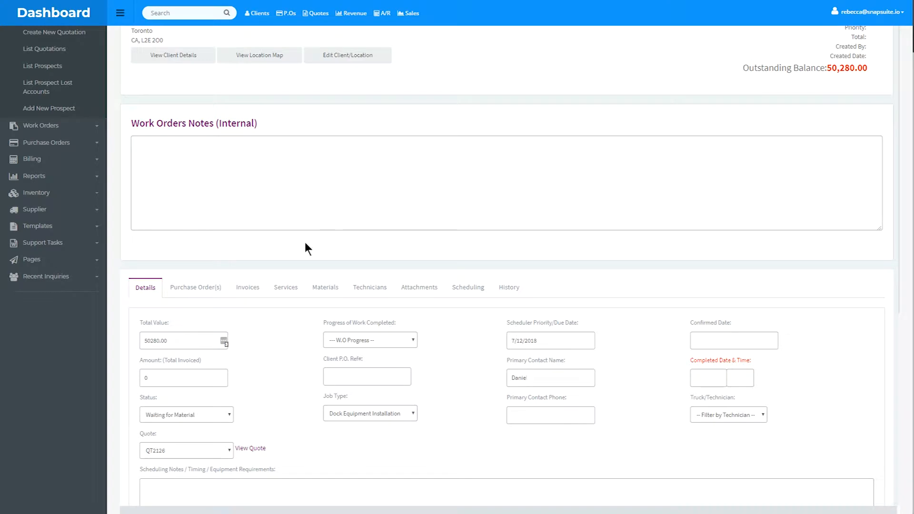
# Step: Review the new work order's details and description, and enter "internal notes" in its internal notes
pyautogui.scroll(2, 305, 242)
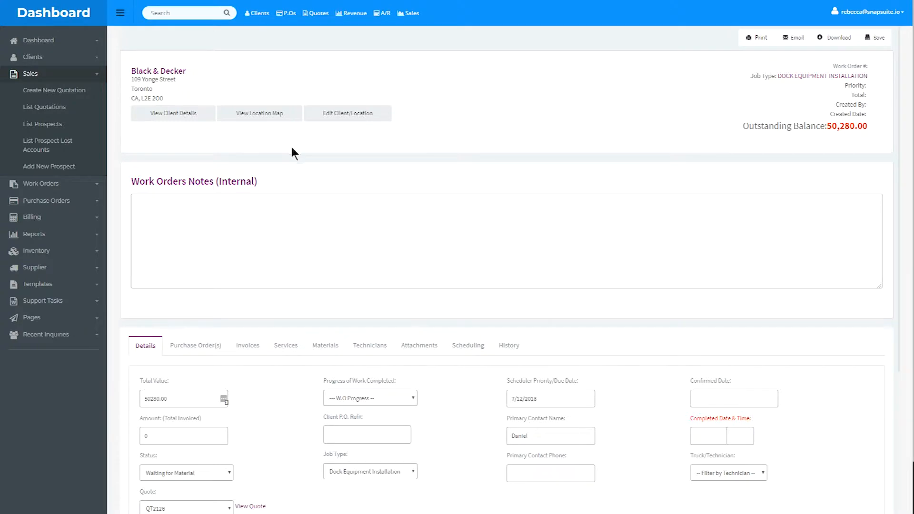
pyautogui.scroll(-6, 300, 186)
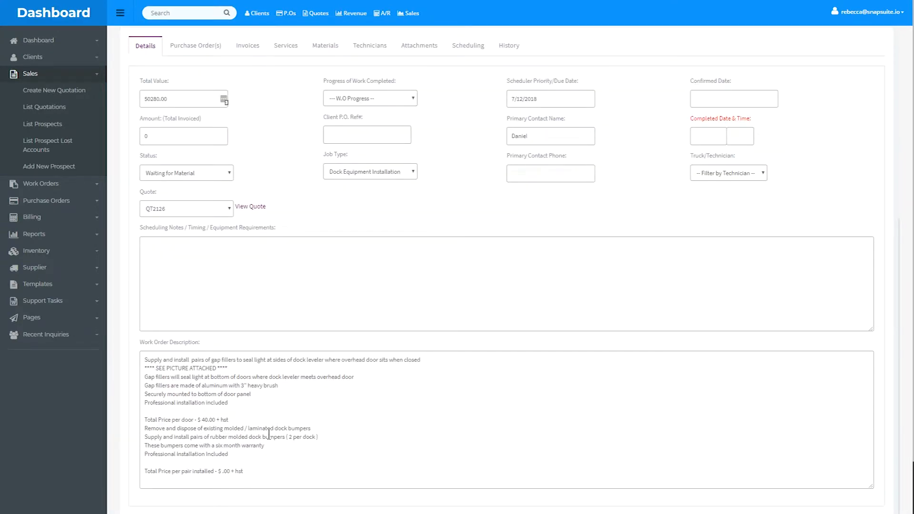
pyautogui.scroll(4, 264, 355)
pyautogui.scroll(2, 262, 350)
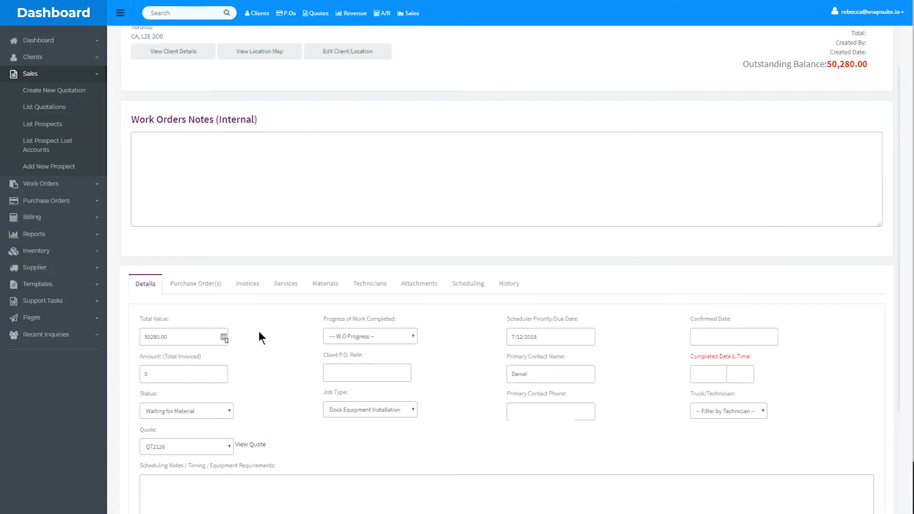
pyautogui.click(162, 148)
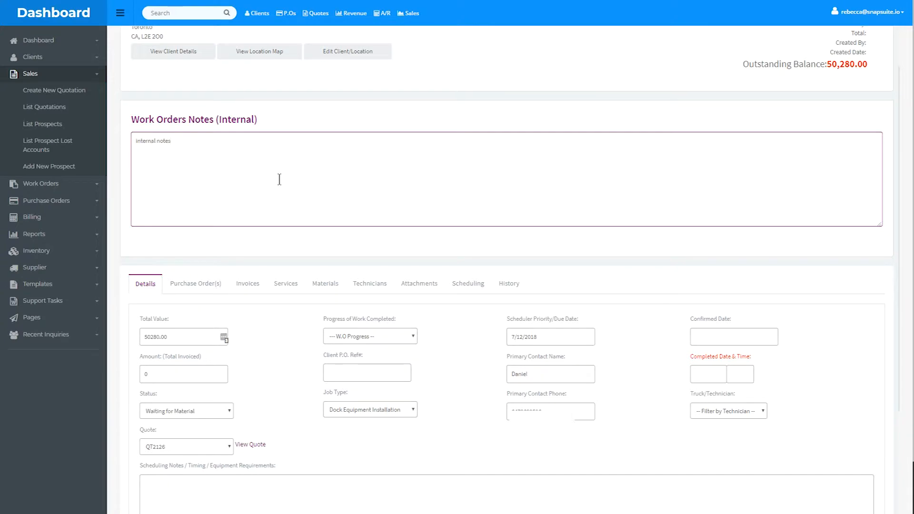
# Step: Set the work order's Scheduler Priority/Due Date to 07/13/2018 and save the work order
pyautogui.scroll(2, 279, 180)
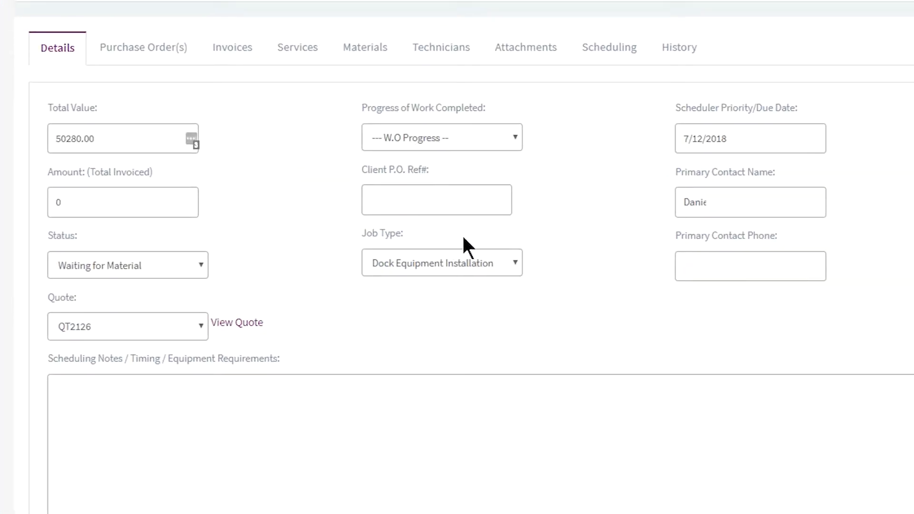
pyautogui.click(776, 143)
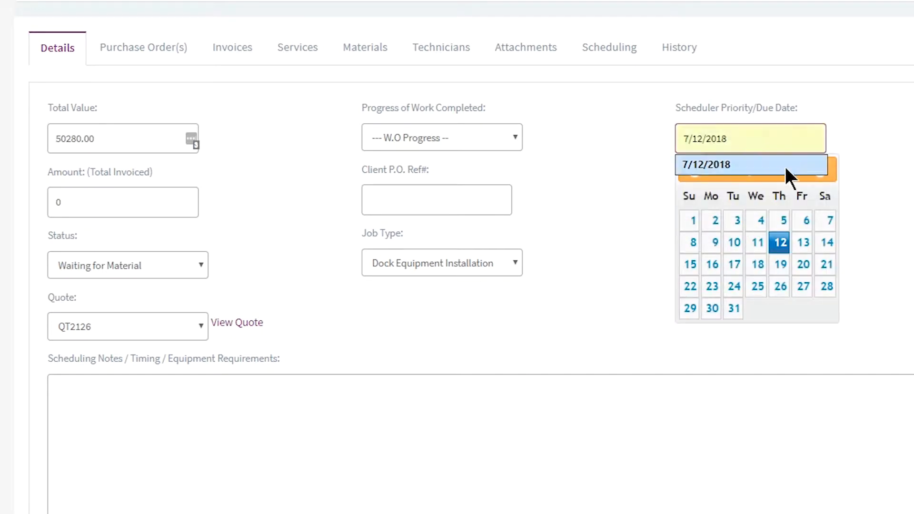
pyautogui.click(799, 241)
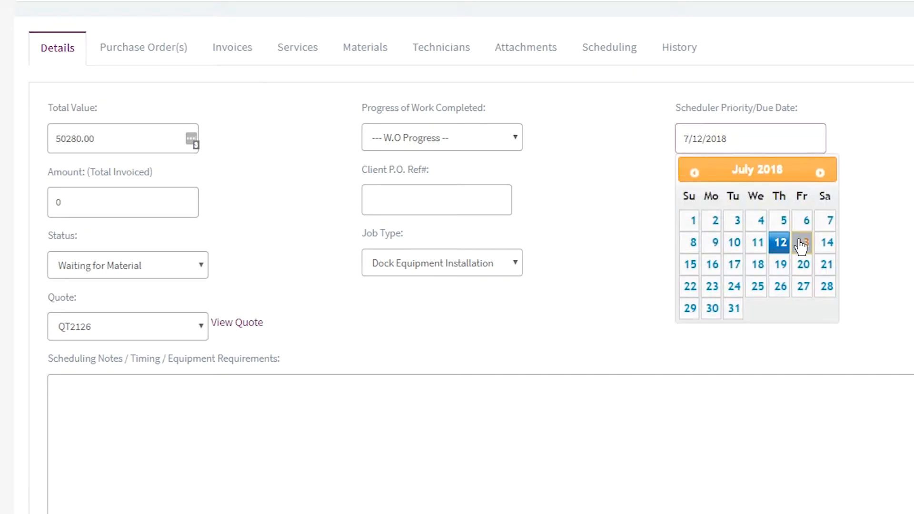
pyautogui.click(802, 244)
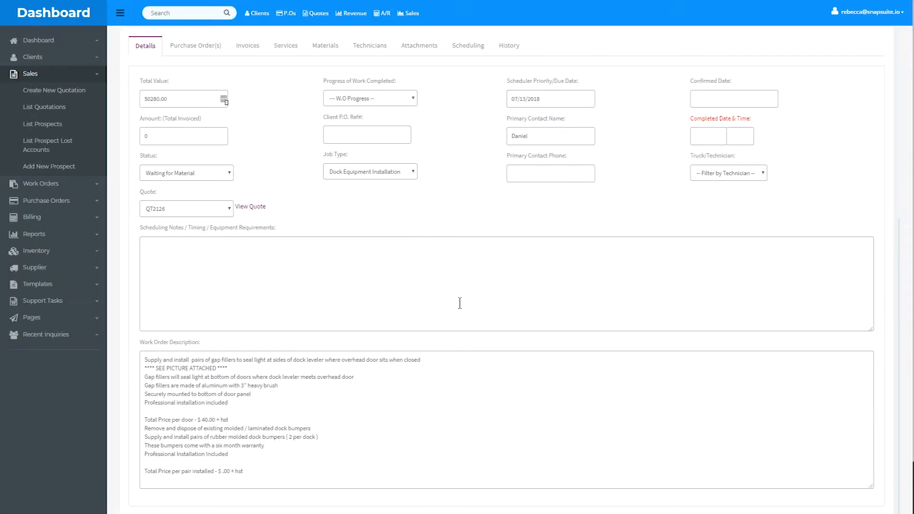
pyautogui.scroll(-2, 347, 343)
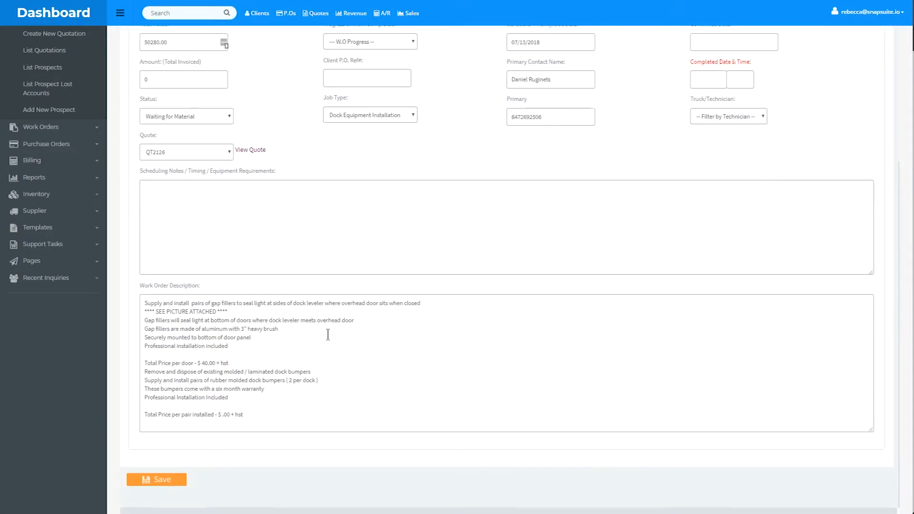
pyautogui.click(160, 478)
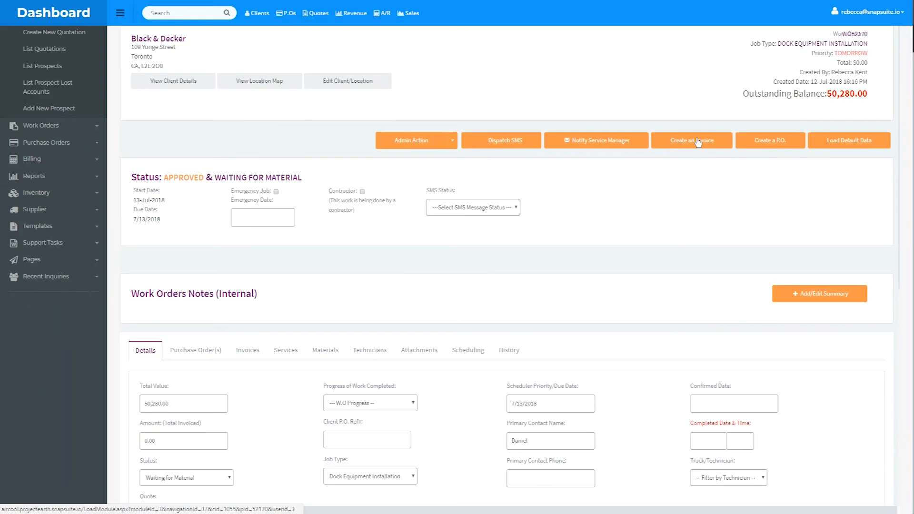
# Step: View the saved work order's technicians and its attachments
pyautogui.click(378, 352)
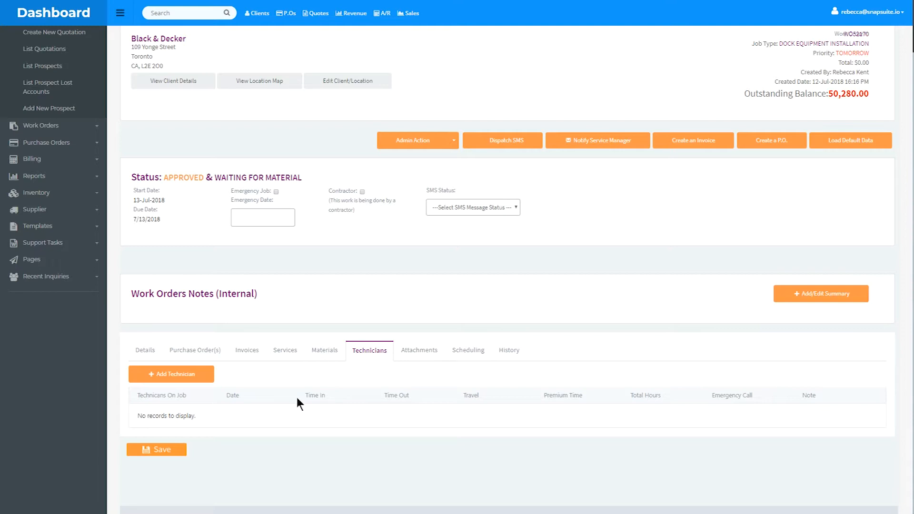
pyautogui.click(416, 360)
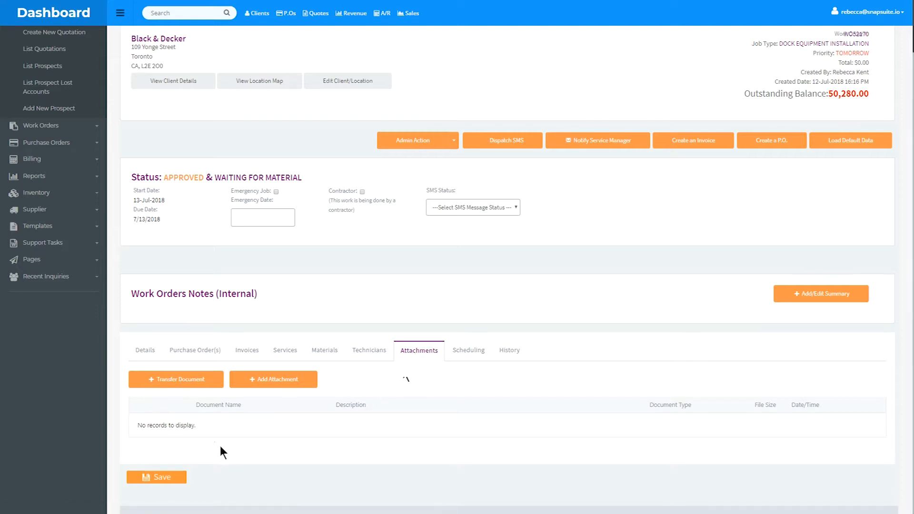
# Step: Try adding an attachment to the work order with Brochure as the document type, and cancel it
pyautogui.click(281, 382)
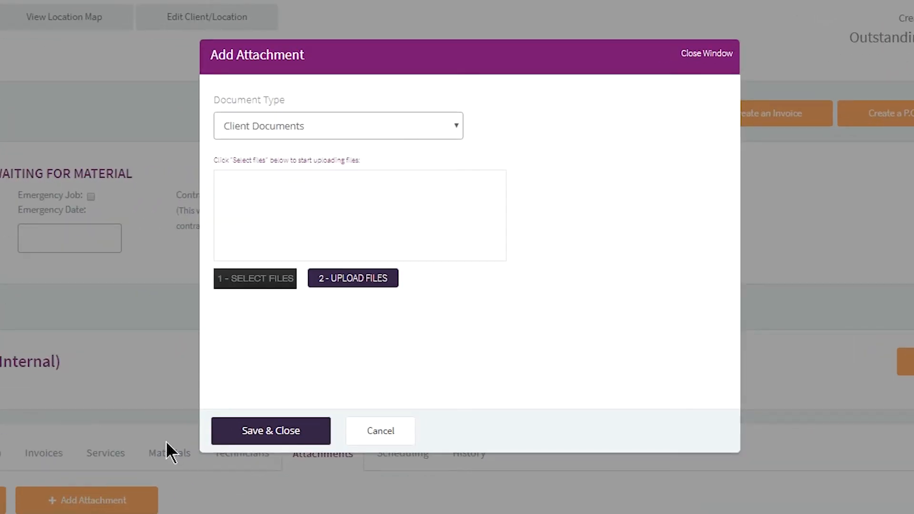
pyautogui.click(402, 126)
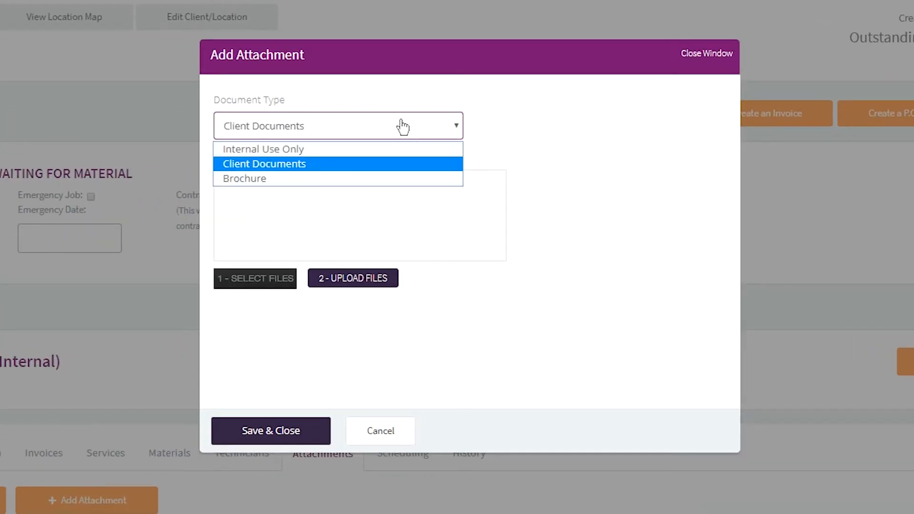
pyautogui.click(391, 179)
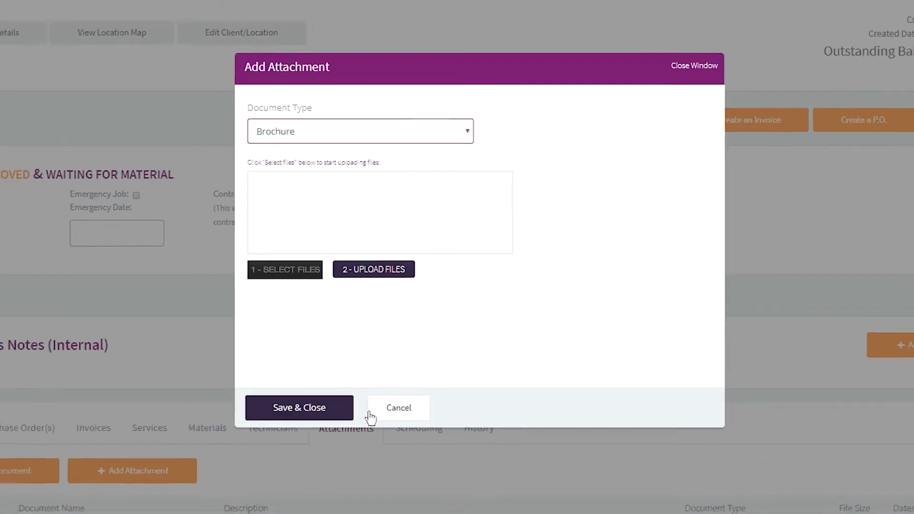
pyautogui.click(385, 411)
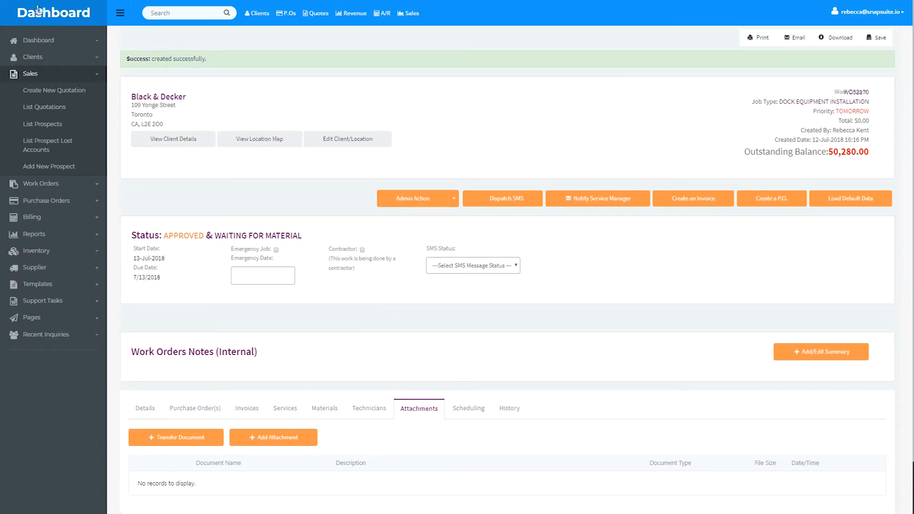
# Step: Return to the dashboard and show its list of jobs
pyautogui.click(39, 9)
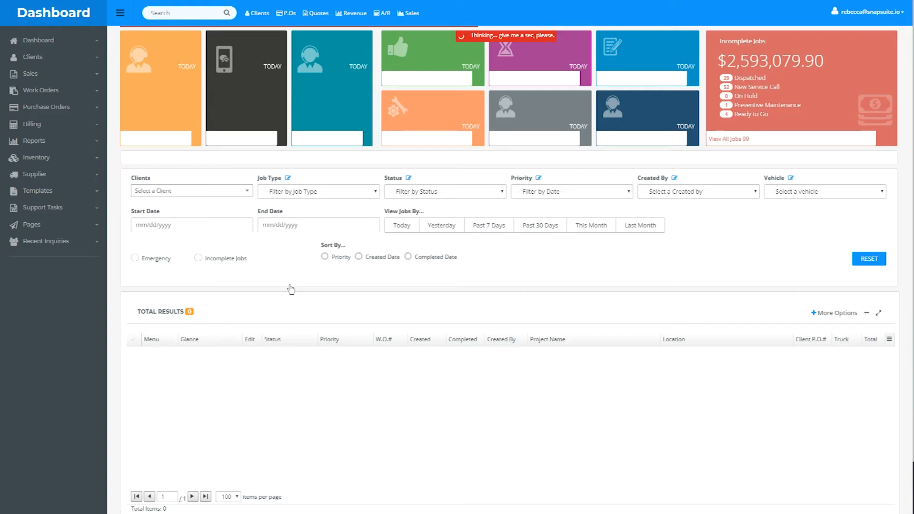
pyautogui.scroll(-5, 302, 310)
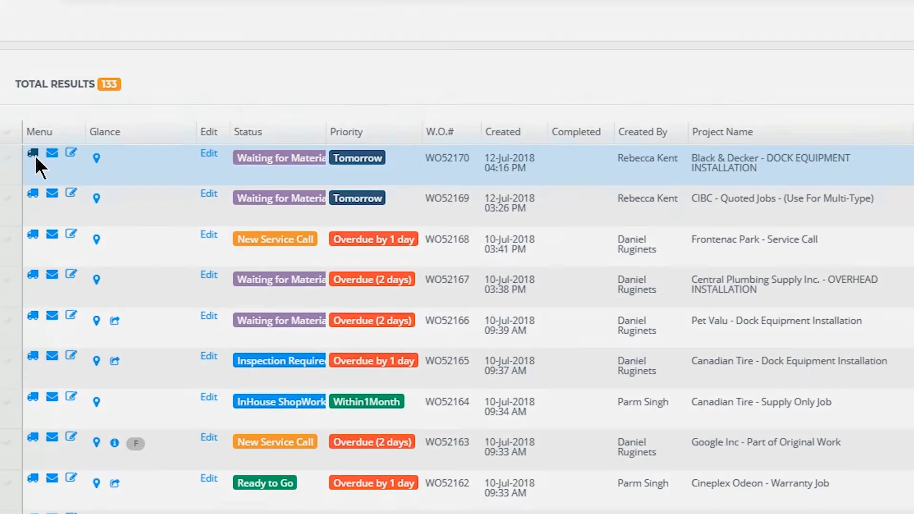
# Step: Open a dispatch text message for the Black & Decker job, check the available vehicles, and close it without choosing one
pyautogui.click(56, 76)
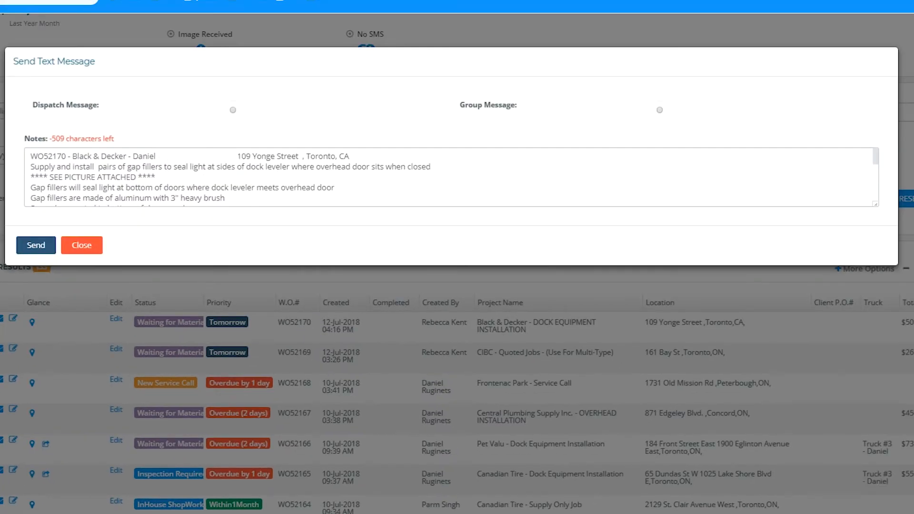
pyautogui.click(233, 110)
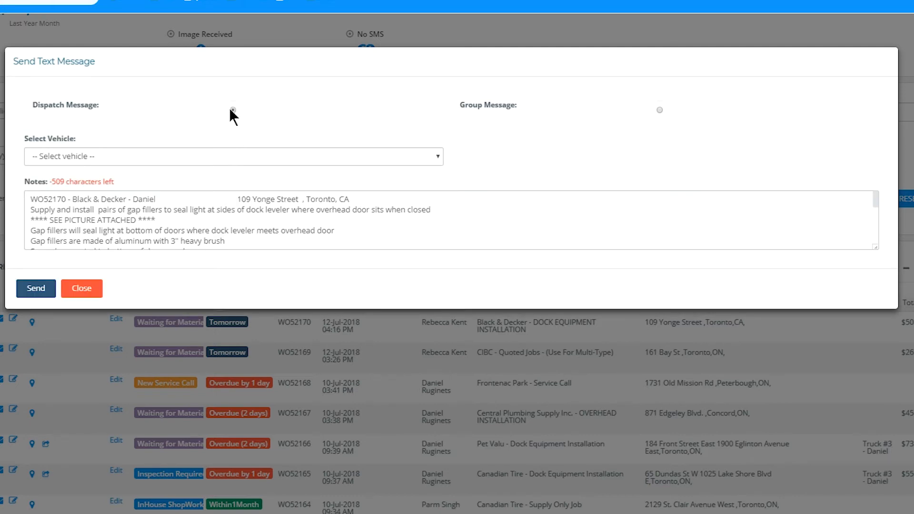
pyautogui.click(220, 164)
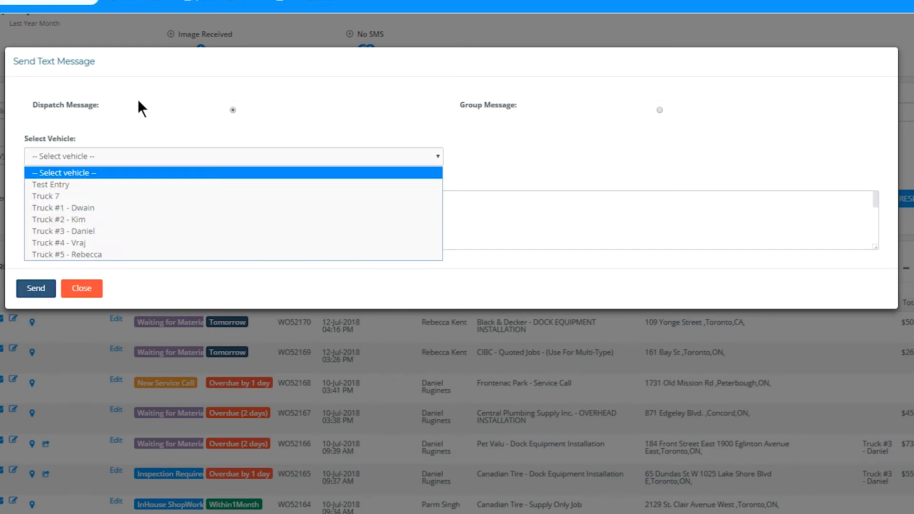
pyautogui.click(39, 292)
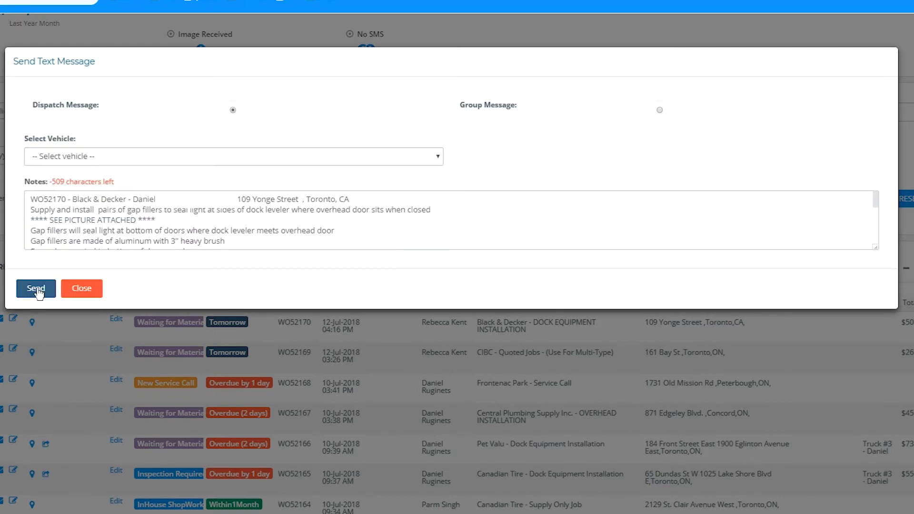
pyautogui.click(91, 292)
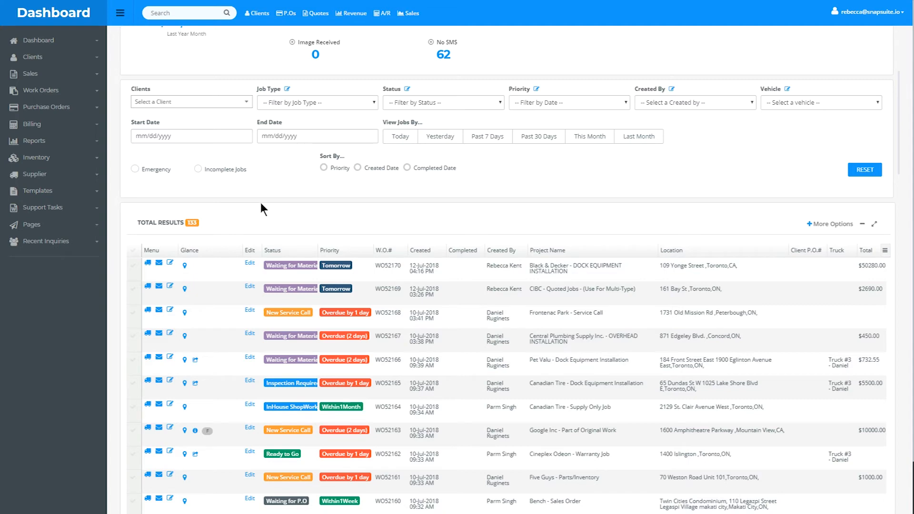
pyautogui.scroll(5, 261, 203)
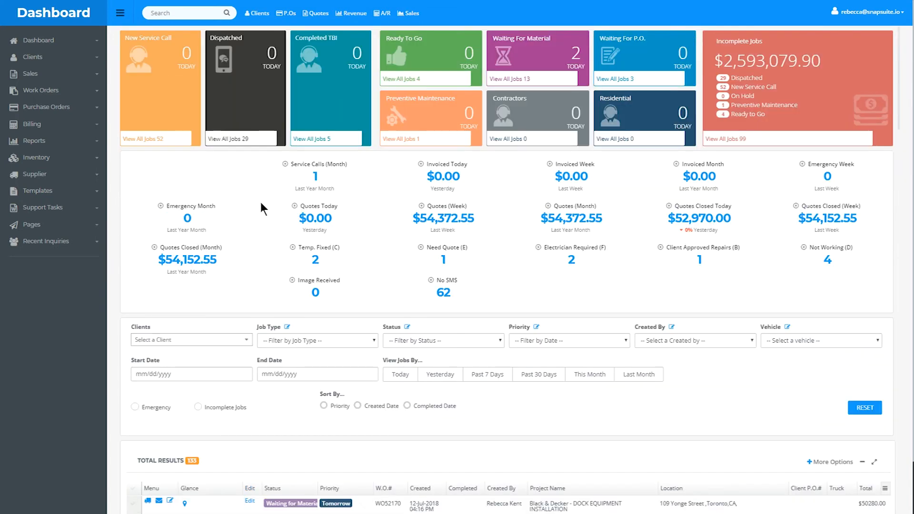